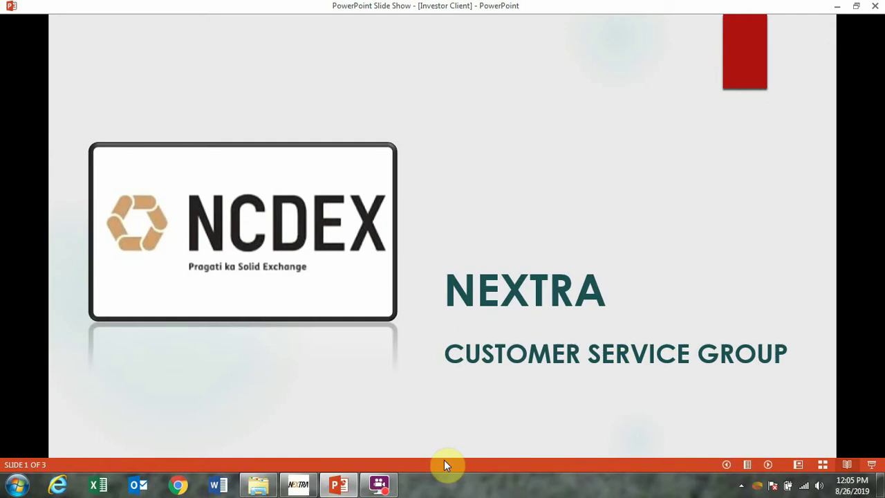
- Advance the slide show to slide 2, 'How to create an Investor Client ID?'
key("Right")
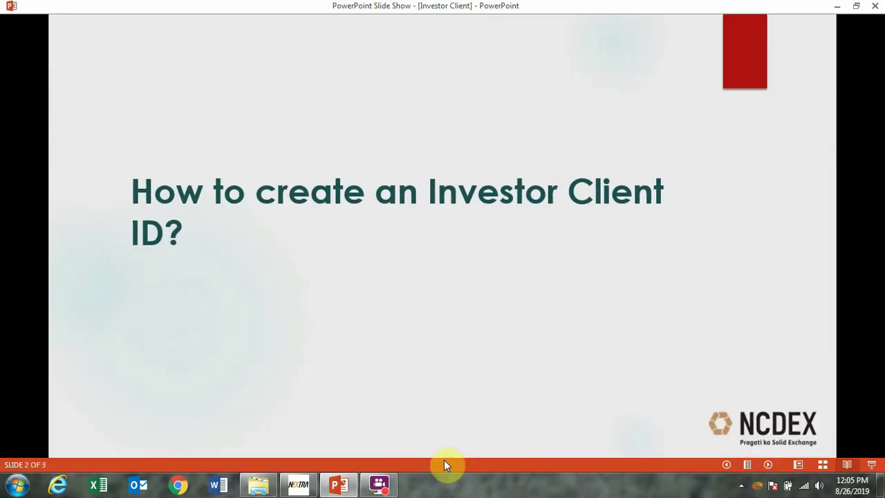
- Switch to NEXTRA, minimize Entity Manager and bring the unfinished Add Investor Client form into view
left_click(298, 484)
left_click(825, 7)
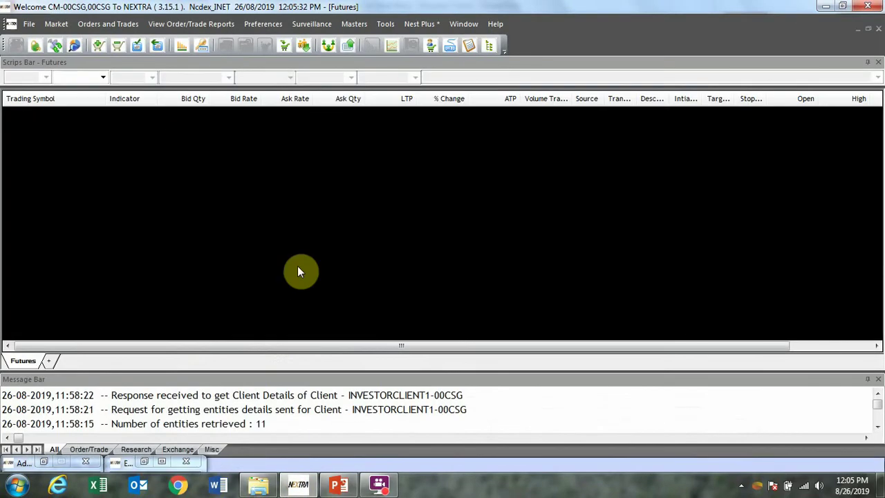
left_click(349, 22)
mouse_move(395, 44)
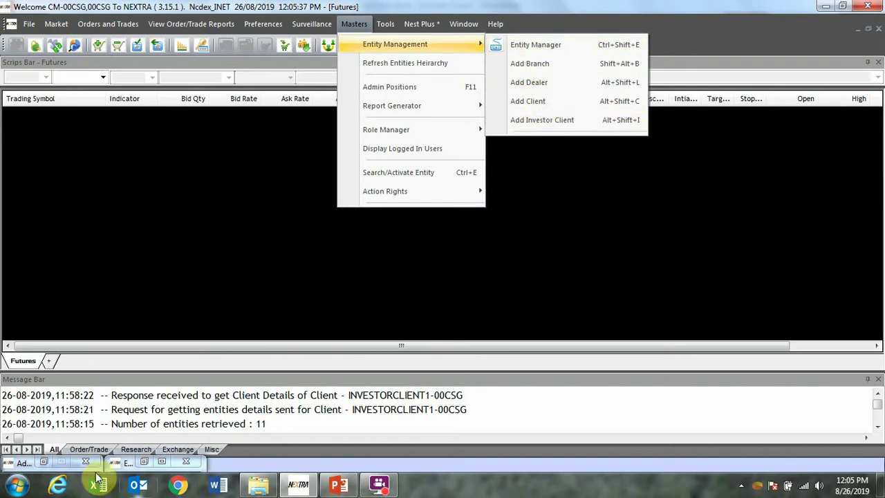
left_click(45, 461)
left_click_drag(318, 51, 362, 43)
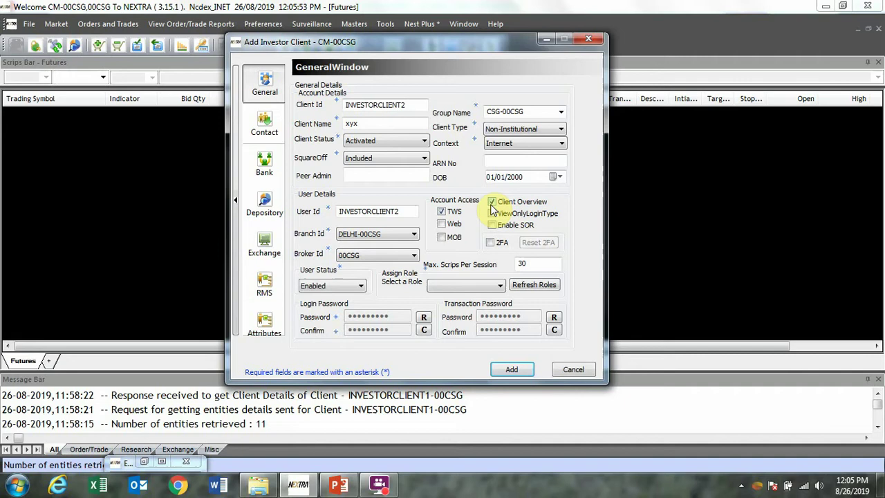
- Grant Client Overview access, assign the CM-TCM-NCDEX role and keep user status Enabled
left_click(492, 202)
left_click(455, 285)
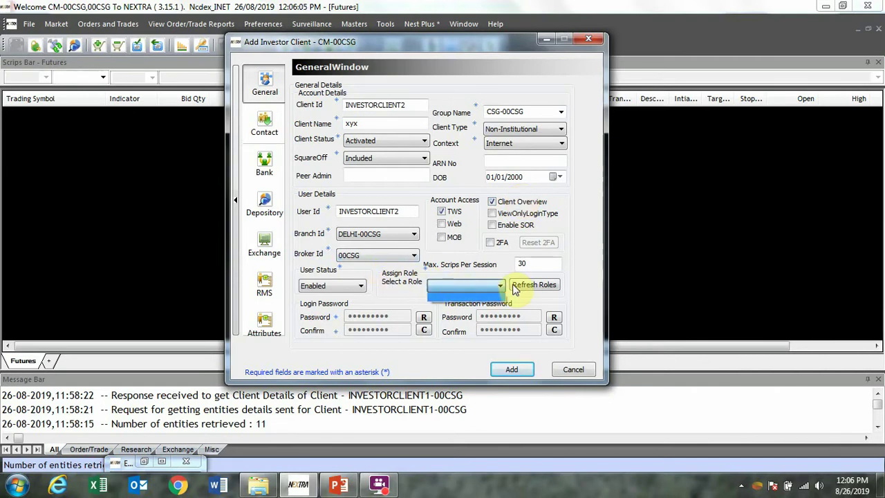
left_click(515, 285)
left_click(470, 286)
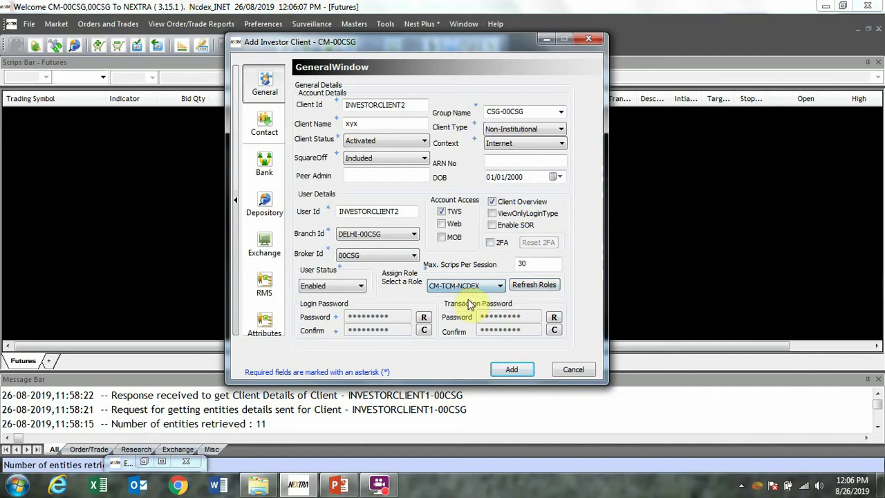
left_click(327, 287)
left_click(330, 298)
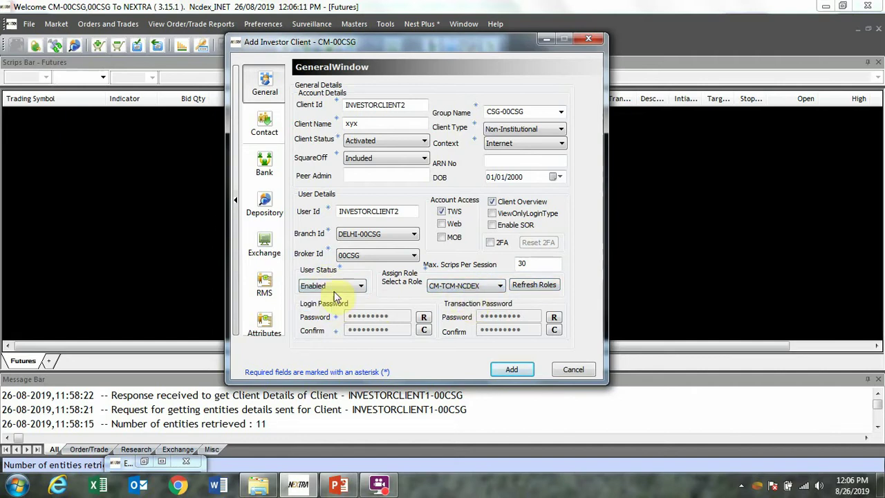
- Review the contact email, leave restricted IP blank, then pass Bank details to reach Depository details
left_click(261, 132)
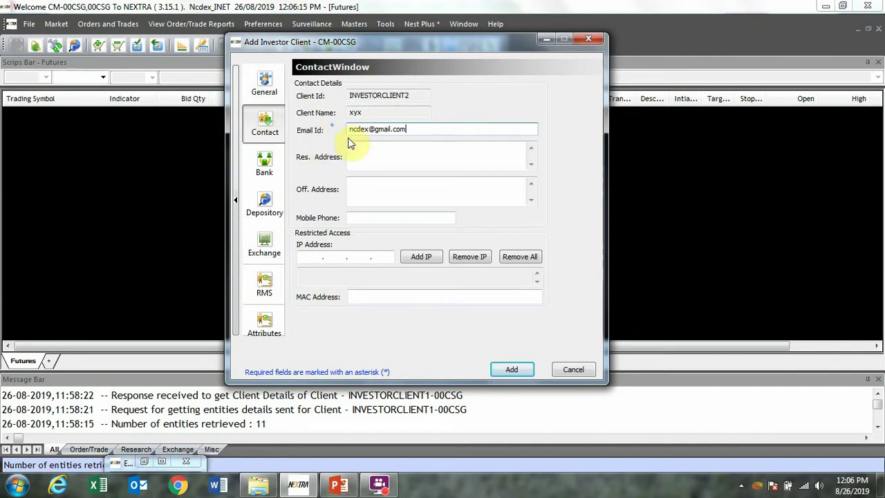
left_click(407, 134)
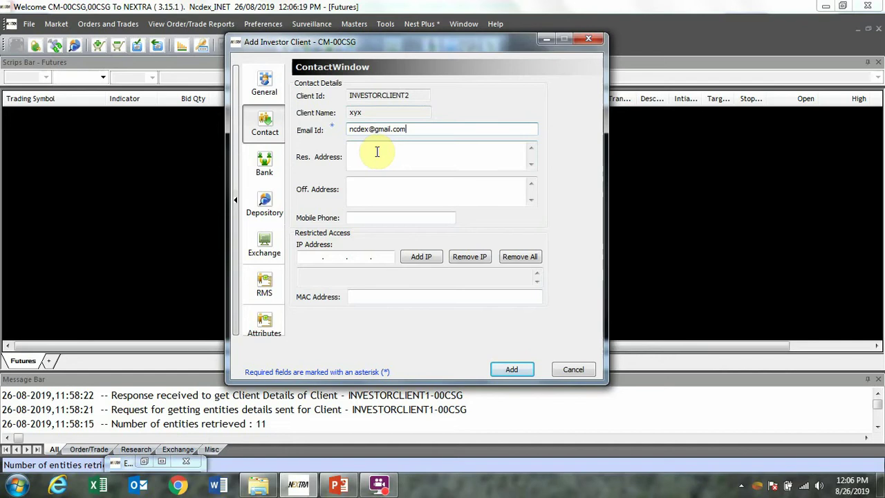
left_click(294, 257)
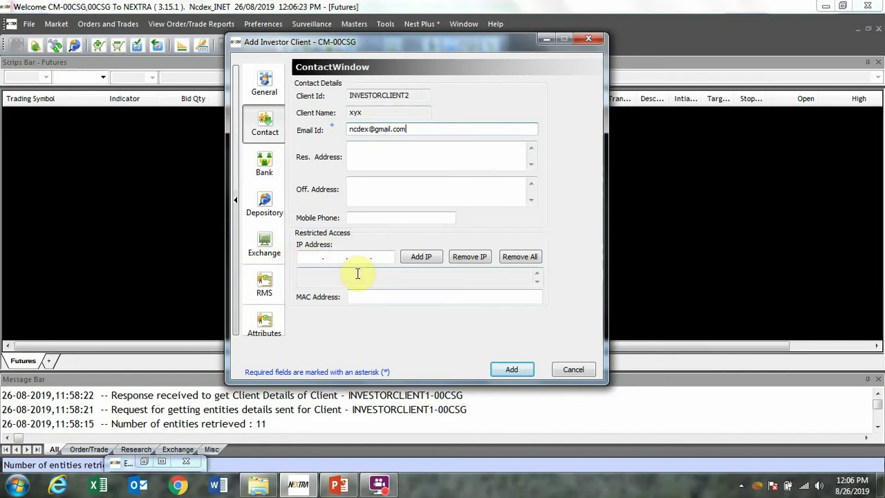
left_click(367, 255)
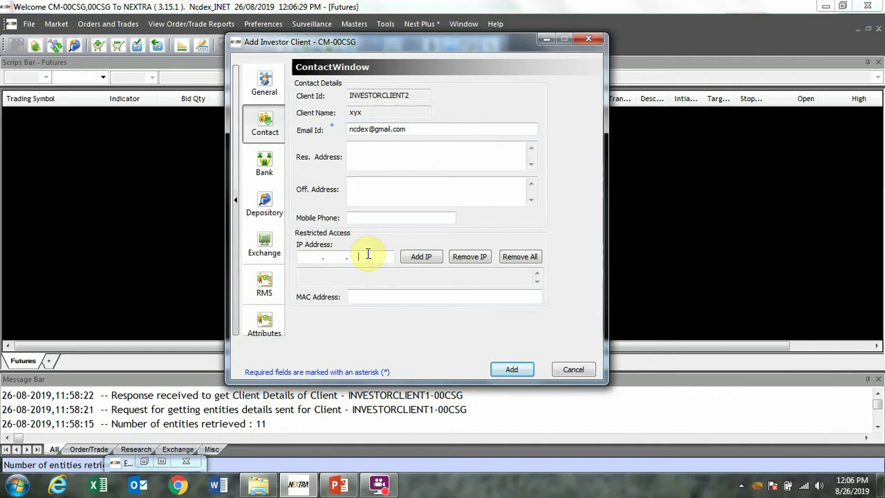
left_click(390, 294)
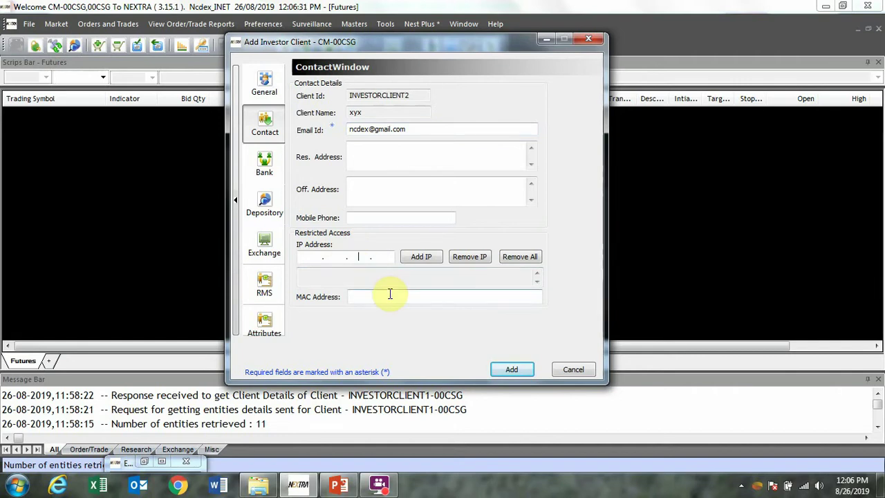
left_click(264, 166)
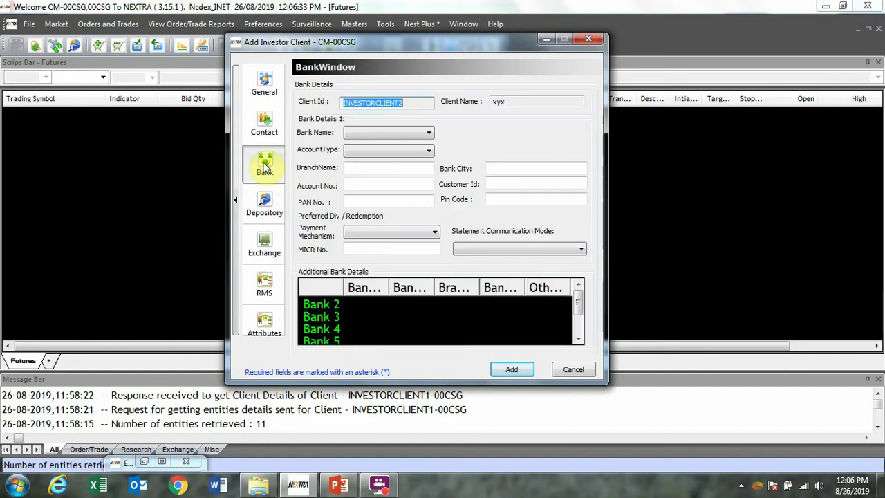
left_click(271, 212)
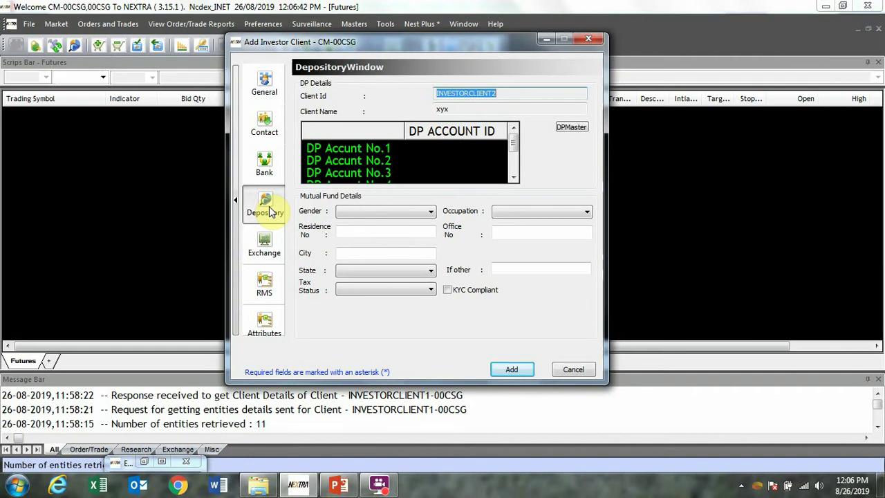
- In Exchange details, choose NCDEX, set Enabled to YES and exchange user id 1234
left_click(266, 249)
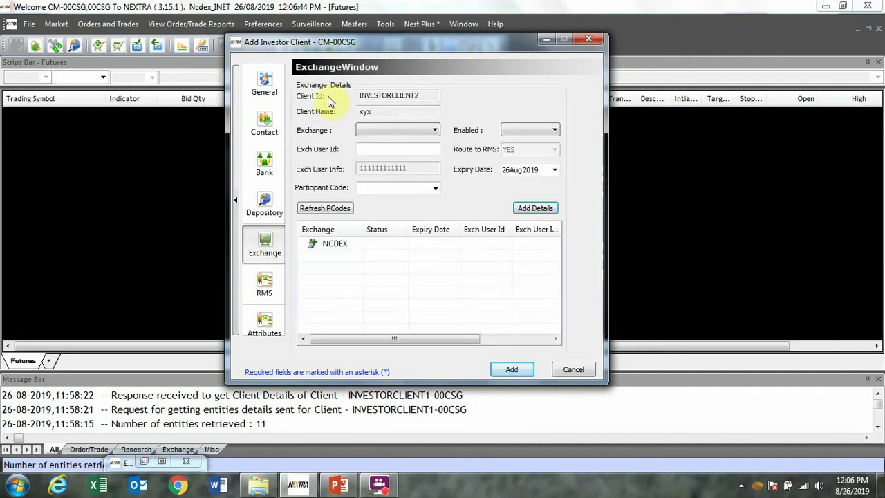
left_click(385, 130)
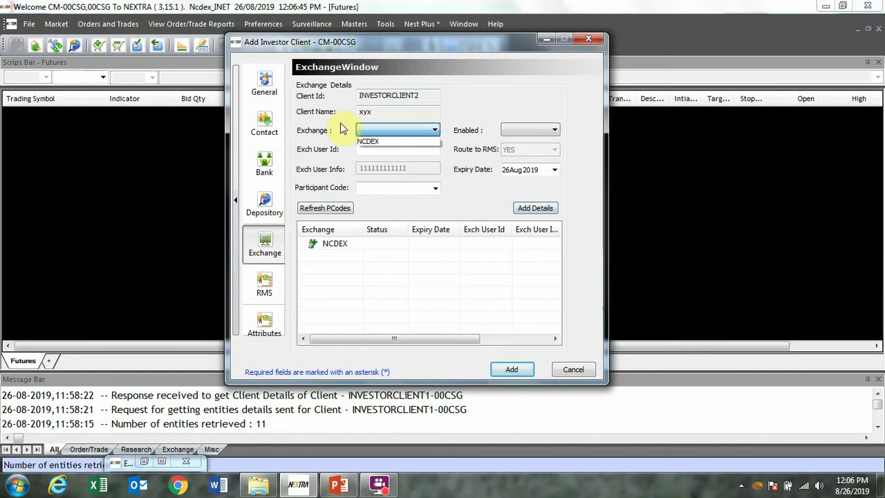
left_click(371, 140)
left_click(514, 132)
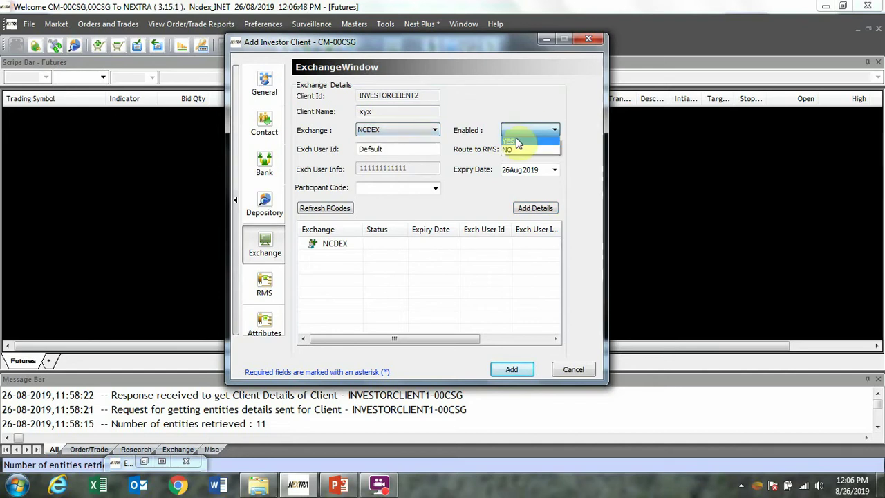
left_click(515, 149)
left_click(413, 149)
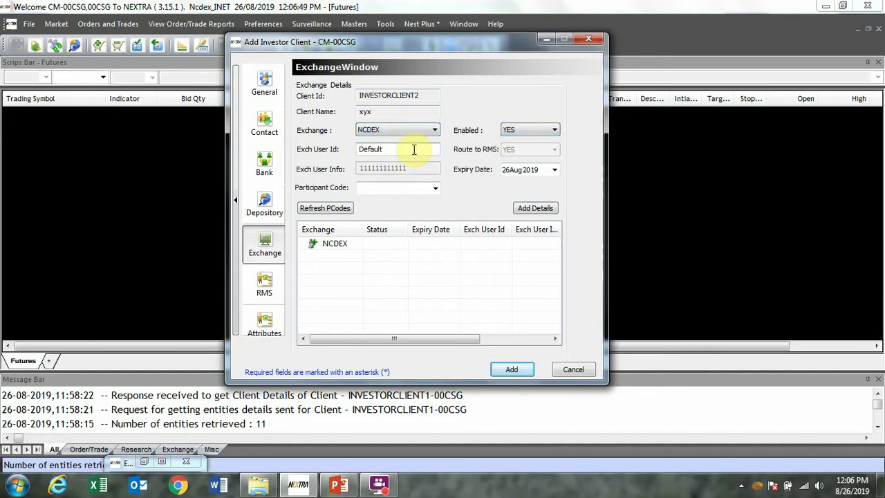
key("BackSpace")
key("BackSpace")
key("BackSpace")
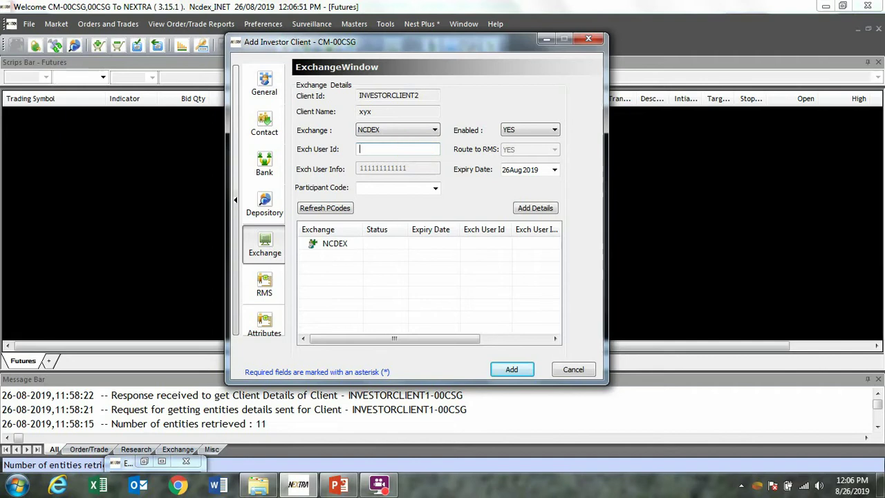
type("1234")
- Set the expiry date to 31 Dec 2020 and add the NCDEX exchange entry
left_click(522, 170)
left_click(555, 170)
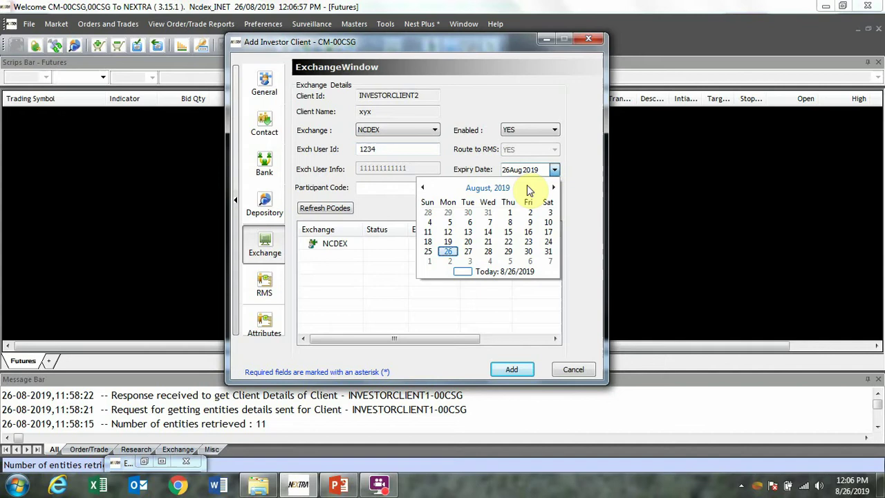
left_click(525, 185)
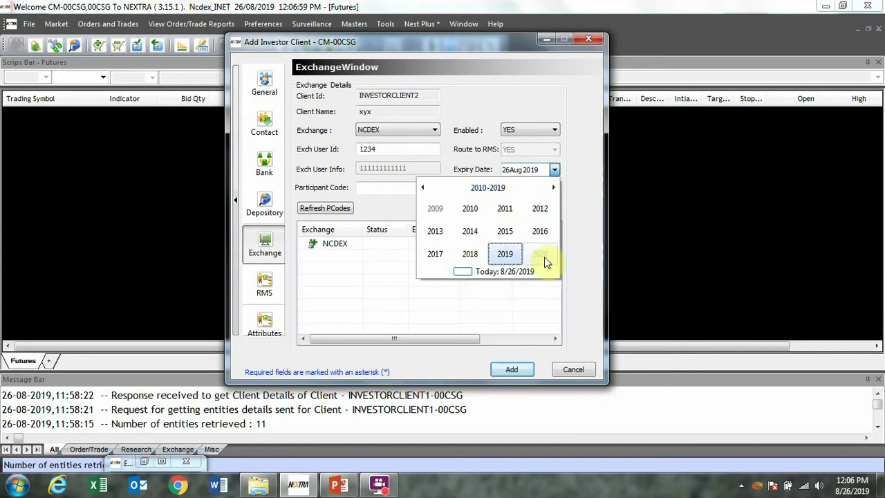
left_click(542, 255)
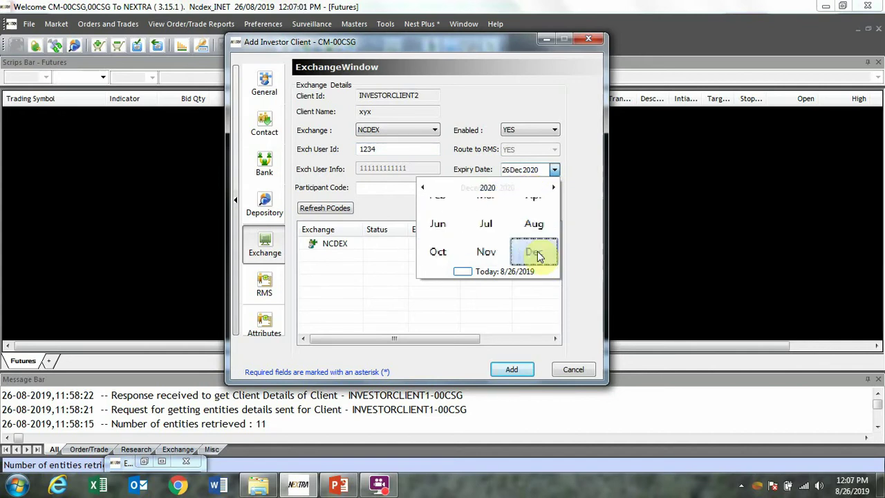
left_click(540, 254)
left_click(510, 254)
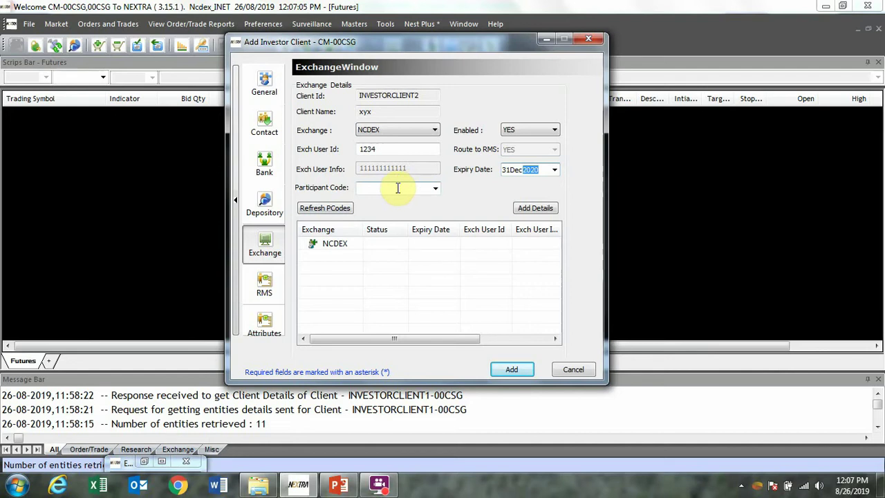
left_click(536, 209)
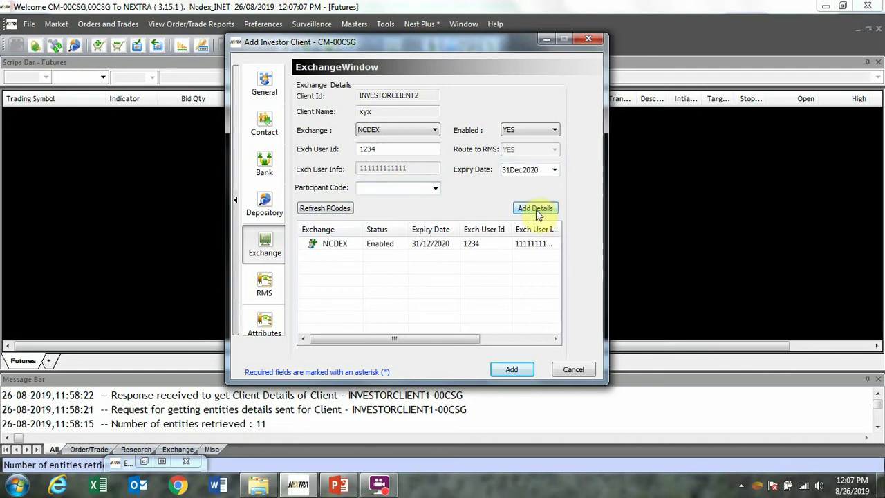
- In RMS Order Type settings, add SL and SL-M alongside LIMIT and MARKET
left_click(260, 300)
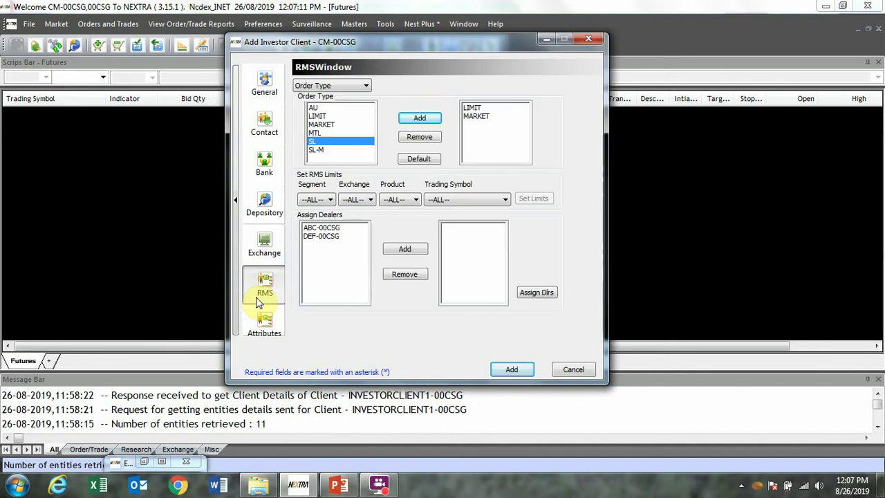
left_click(314, 86)
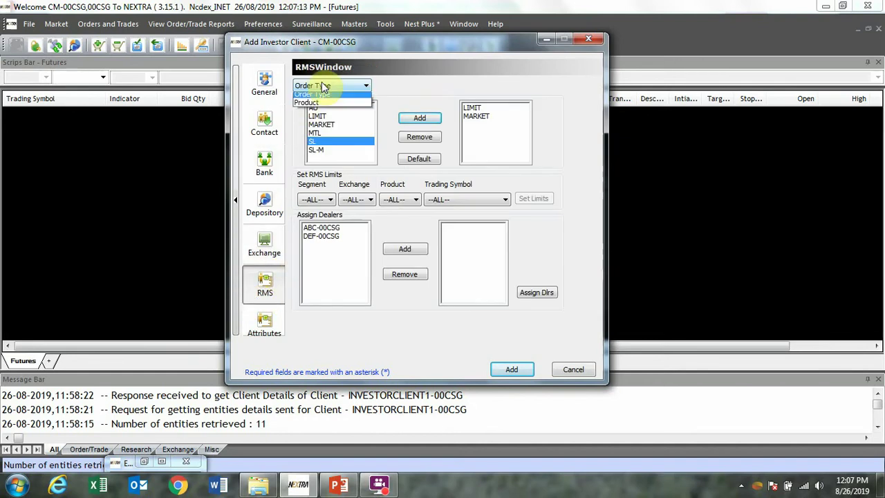
left_click(326, 98)
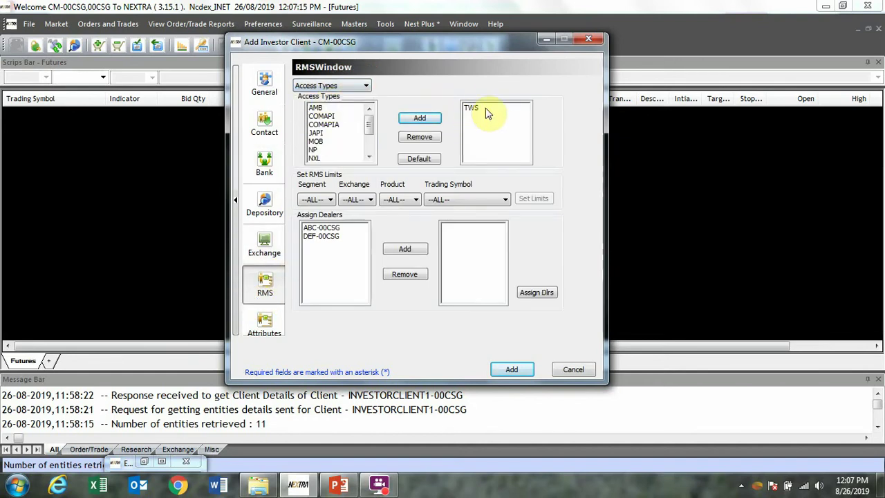
left_click(339, 86)
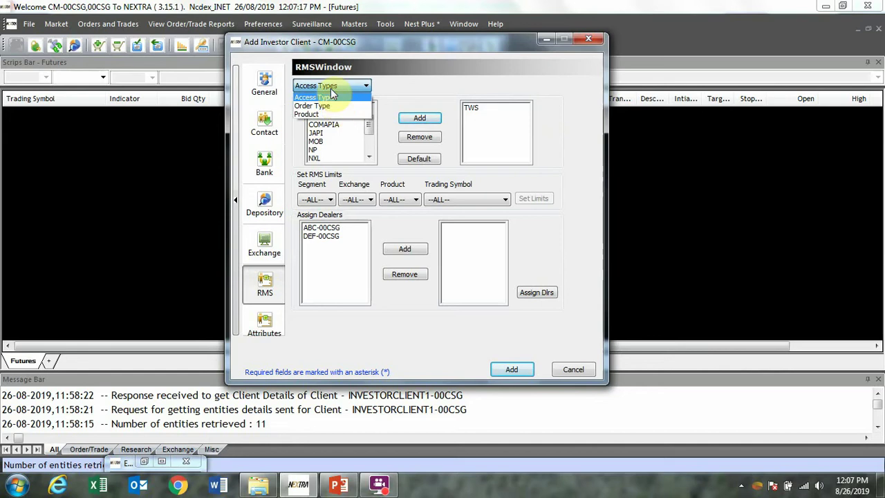
left_click(336, 107)
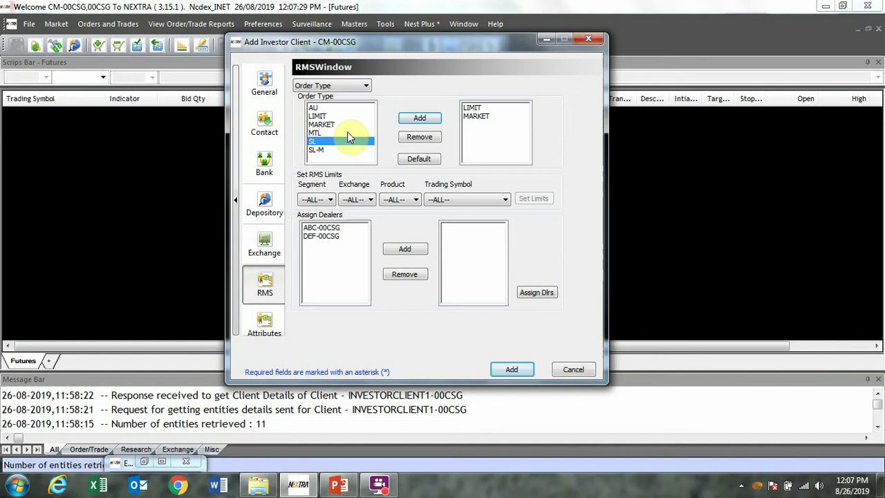
left_click(408, 121)
left_click(339, 149)
left_click(413, 119)
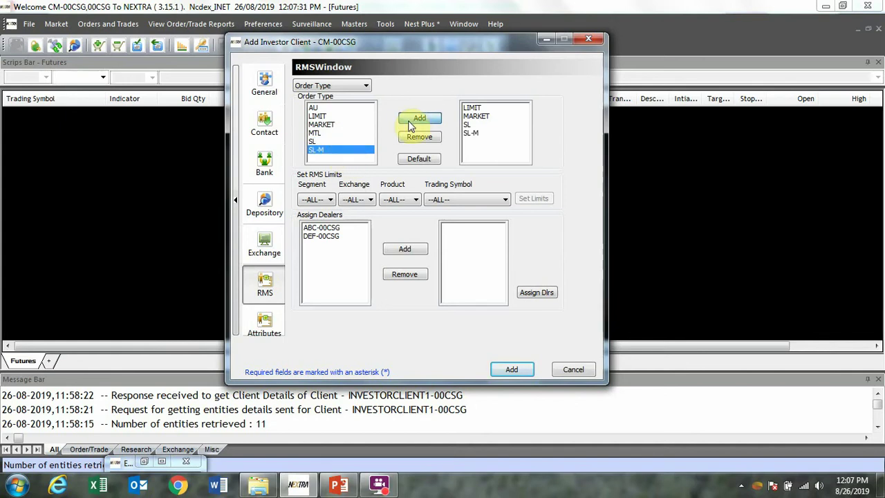
- Save the new investor client, then refresh the Entity Manager hierarchy
left_click(512, 370)
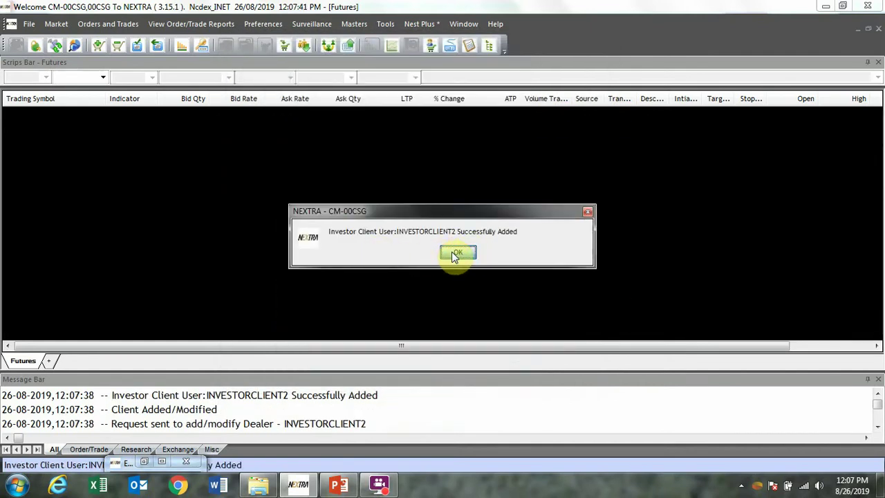
left_click(452, 253)
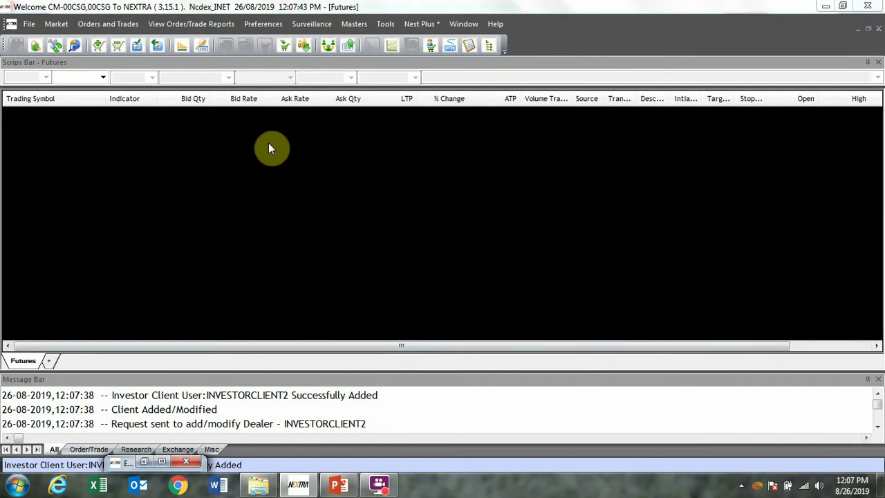
left_click(143, 461)
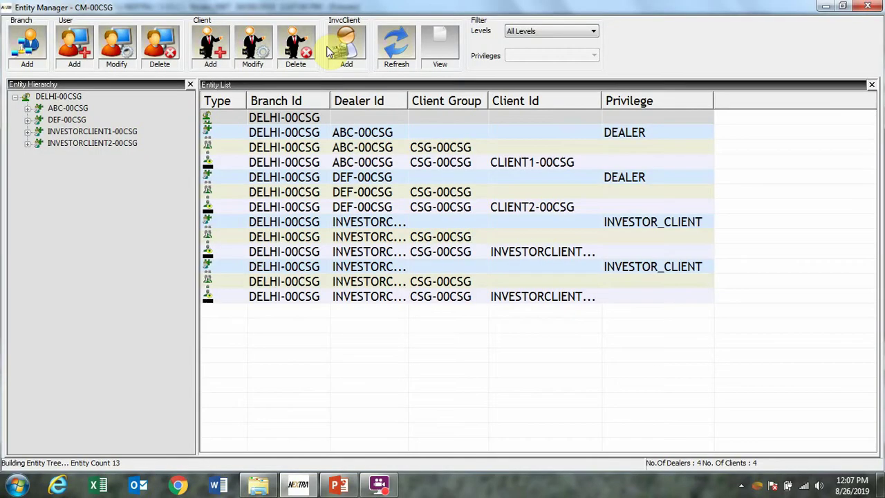
left_click(380, 41)
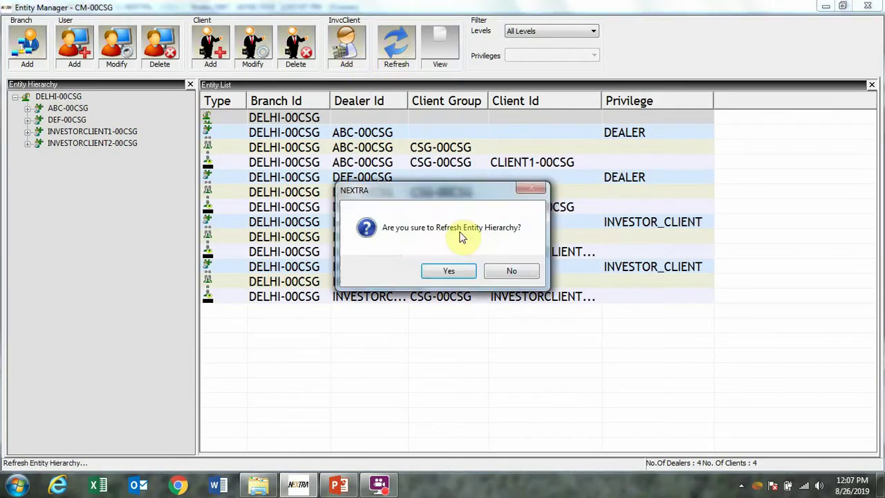
left_click(459, 274)
- Expand DELHI-00CSG, INVESTORCLIENT2-00CSG and CSG-00CSG to reveal the new client
left_click(15, 97)
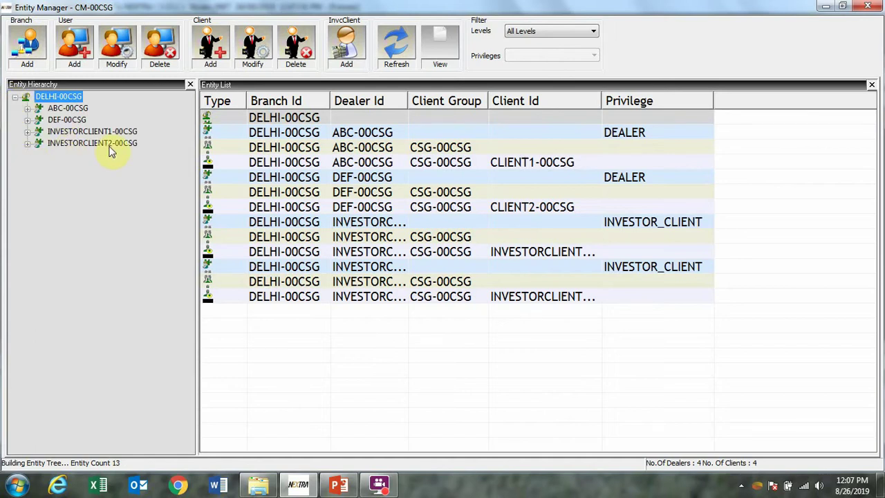
left_click(27, 144)
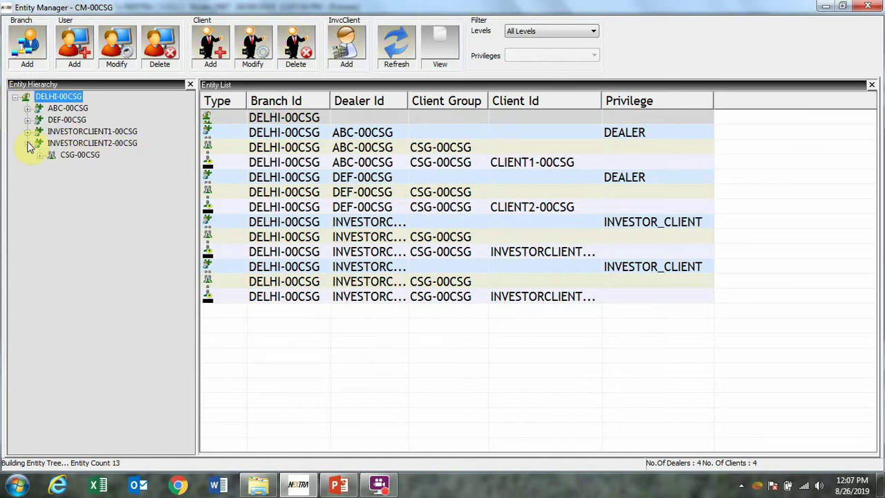
left_click(36, 155)
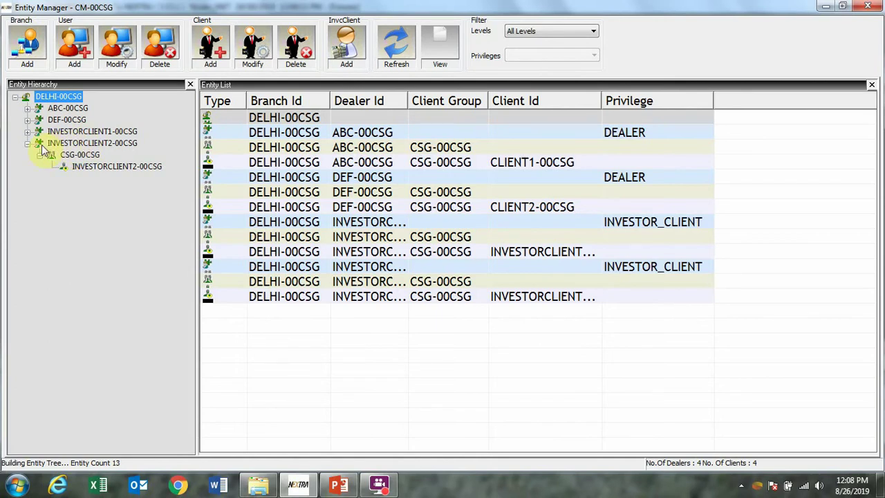
left_click(97, 144)
right_click(113, 142)
left_click(130, 162)
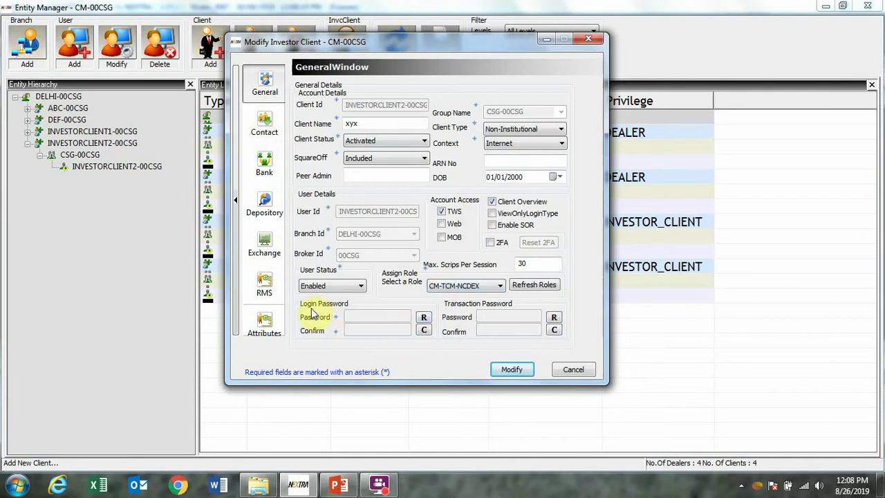
left_click(571, 371)
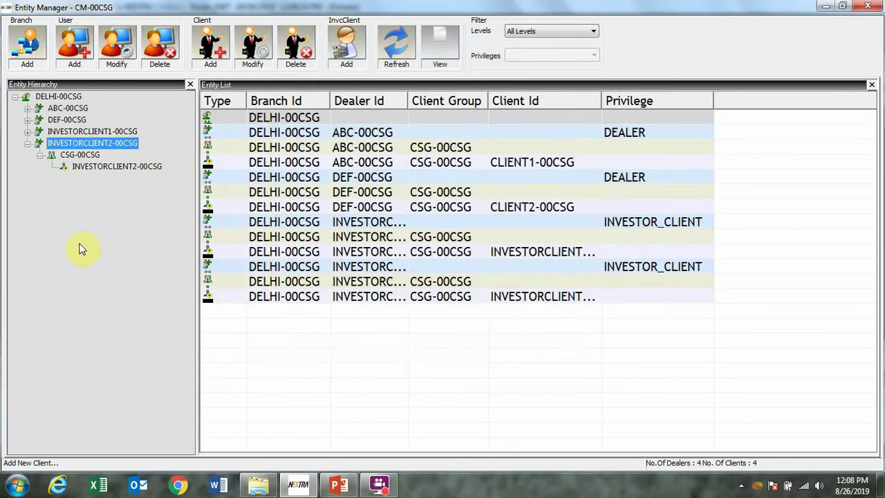
- Open client INVESTORCLIENT2-00CSG's details for modification
left_click(103, 171)
right_click(128, 169)
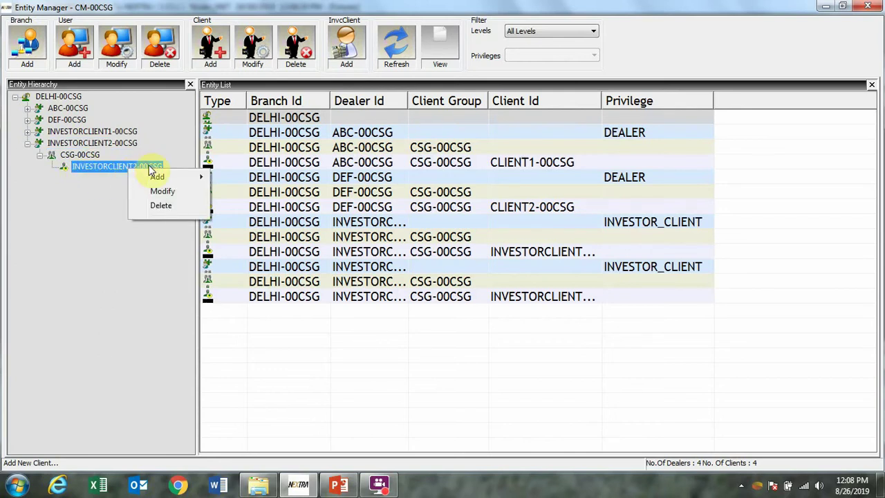
left_click(161, 194)
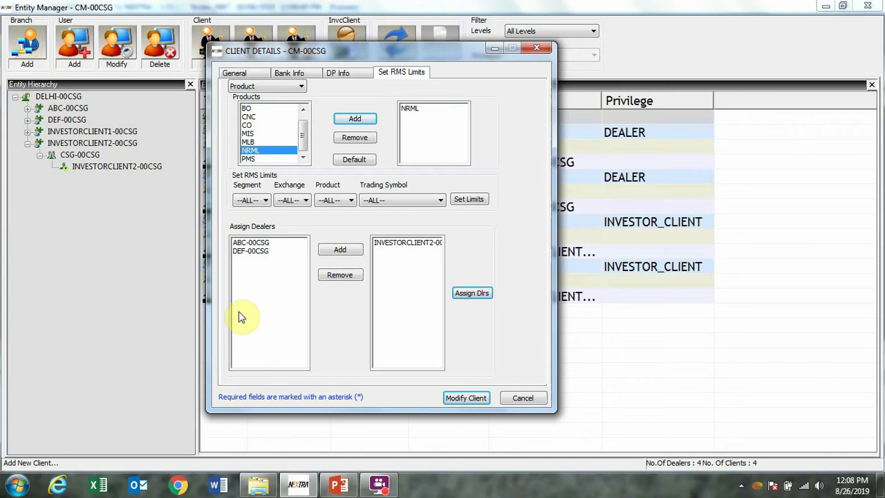
- Add and assign dealer ABC-00CSG to the client, then save the modified client
left_click(238, 242)
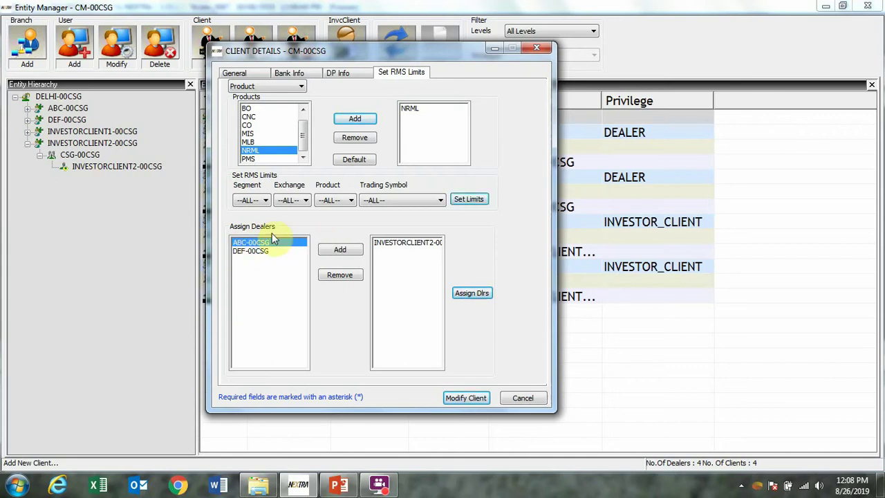
left_click(339, 252)
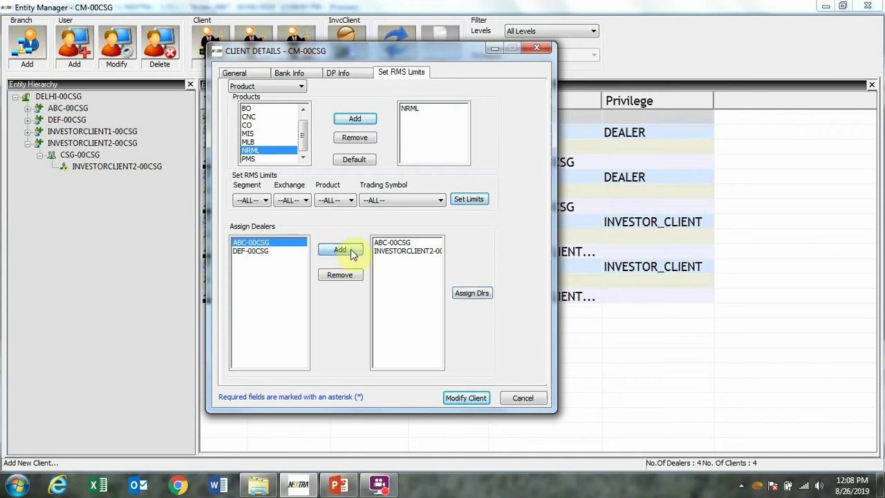
left_click(473, 294)
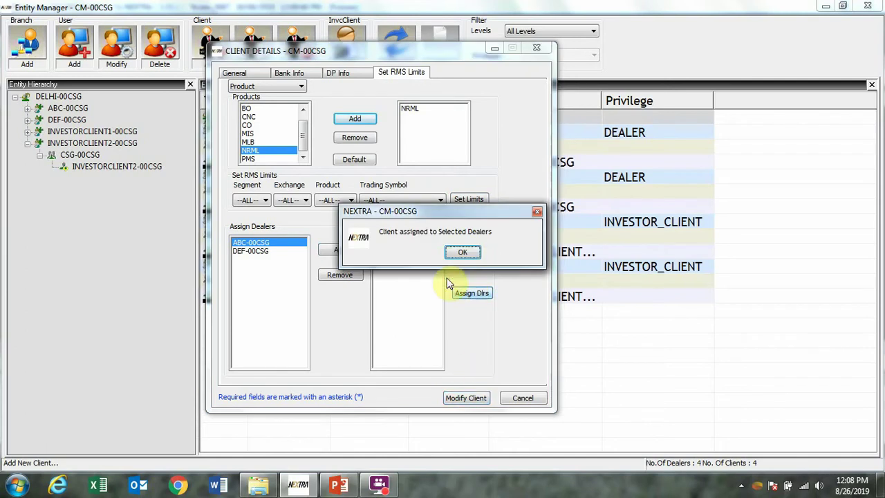
left_click(460, 253)
left_click(475, 397)
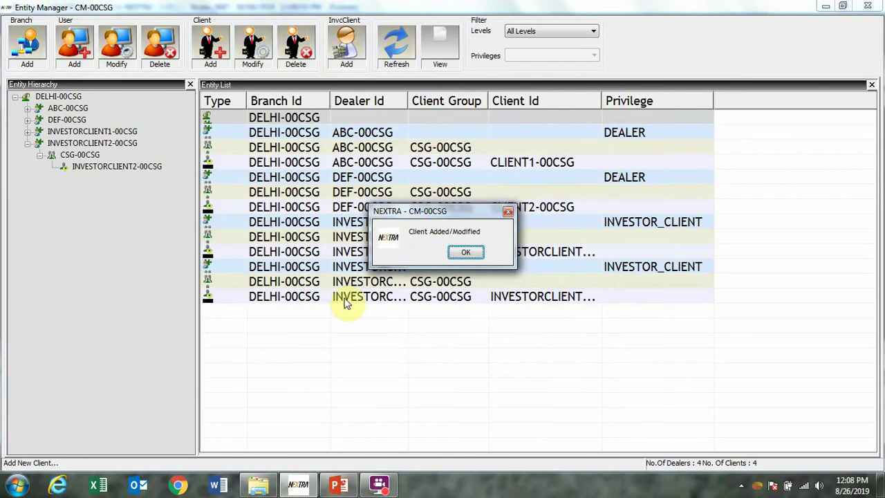
left_click(405, 252)
- Refresh the hierarchy and expand ABC-00CSG to see INVESTORCLIENT2-00CSG beside CLIENT1-00CSG
left_click(27, 108)
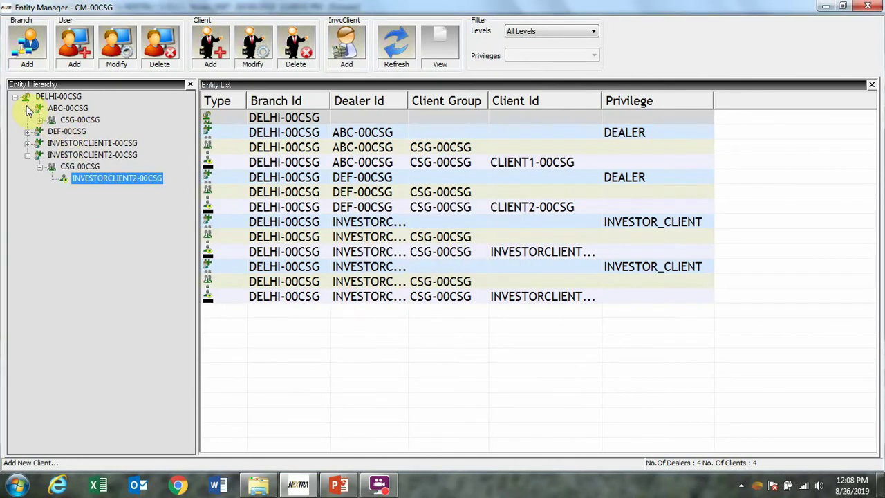
left_click(40, 119)
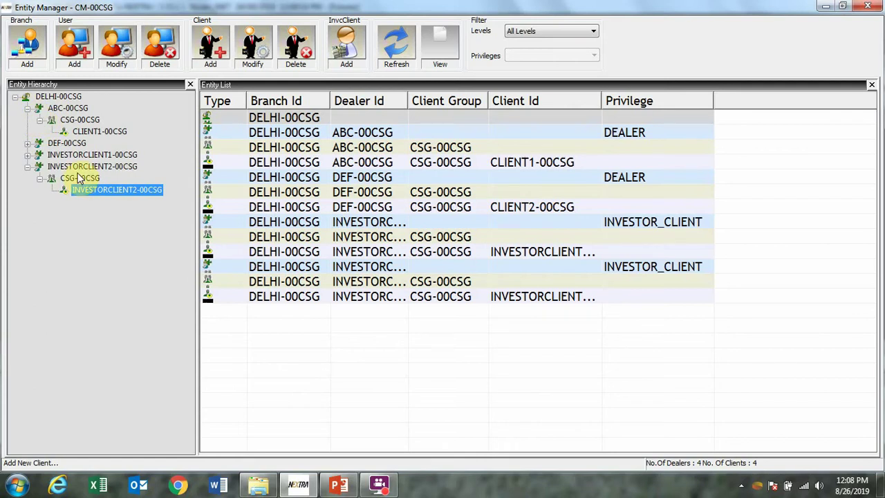
left_click(381, 57)
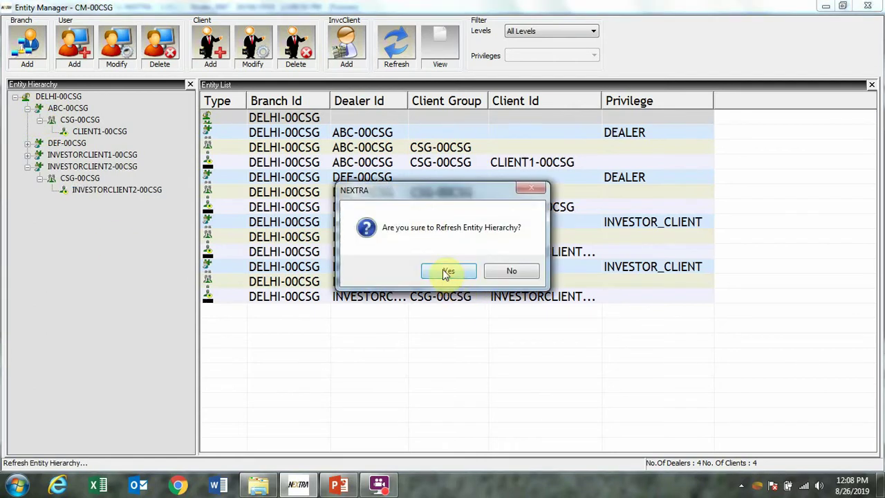
left_click(446, 271)
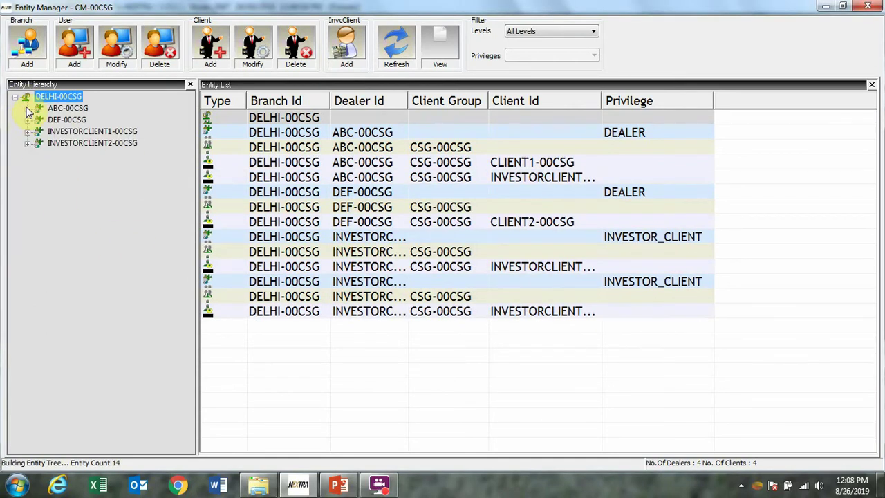
left_click(27, 107)
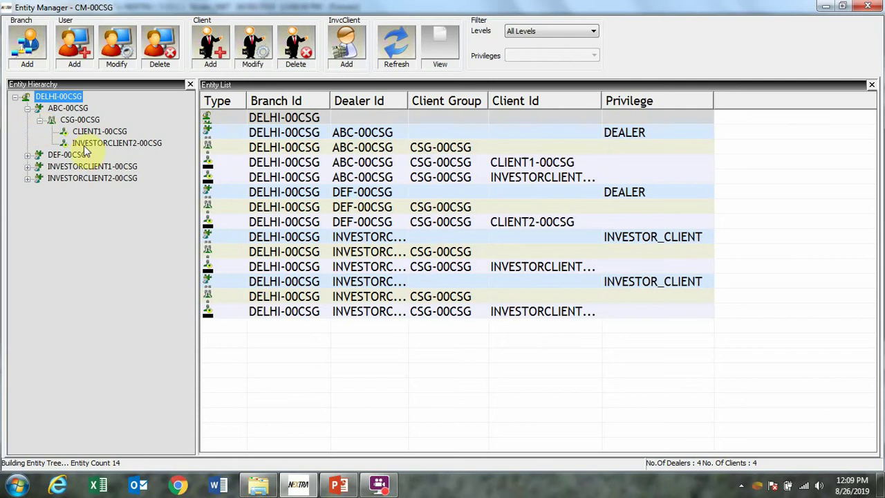
left_click(53, 109)
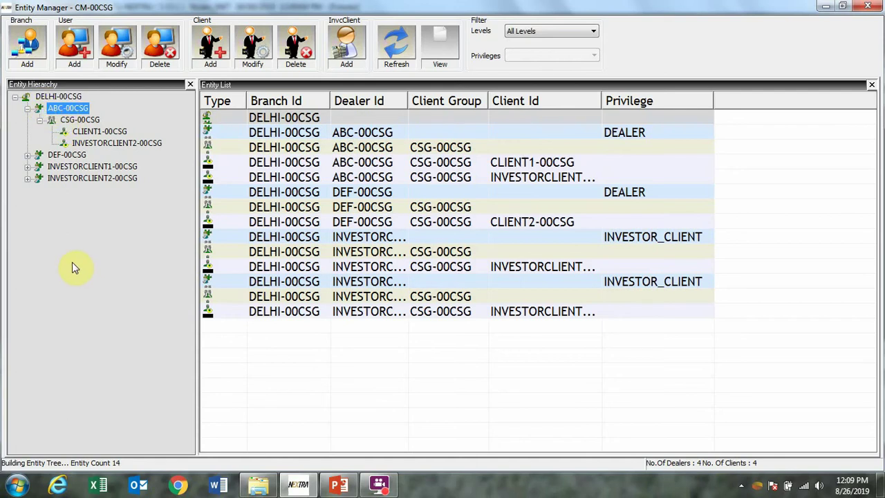
- Remove INVESTORCLIENT2-00CSG from dealer ABC-00CSG's assigned clients and save the dealer
right_click(69, 111)
left_click(93, 127)
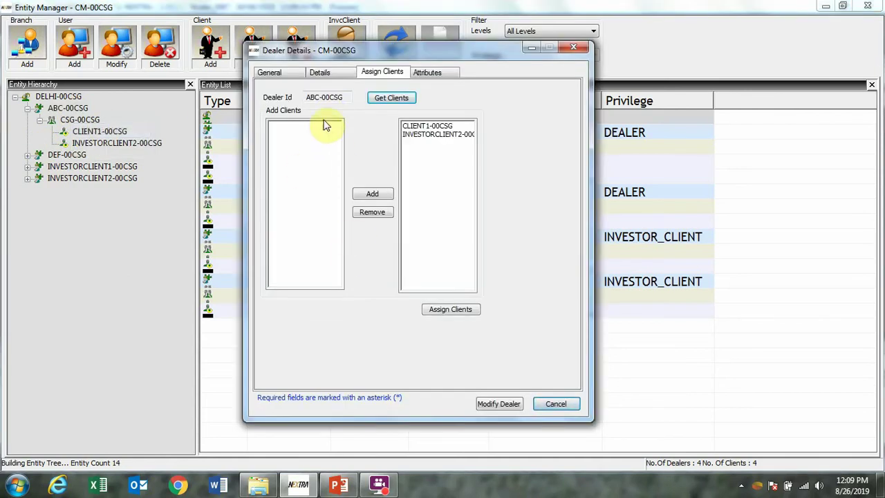
left_click(428, 137)
left_click(387, 212)
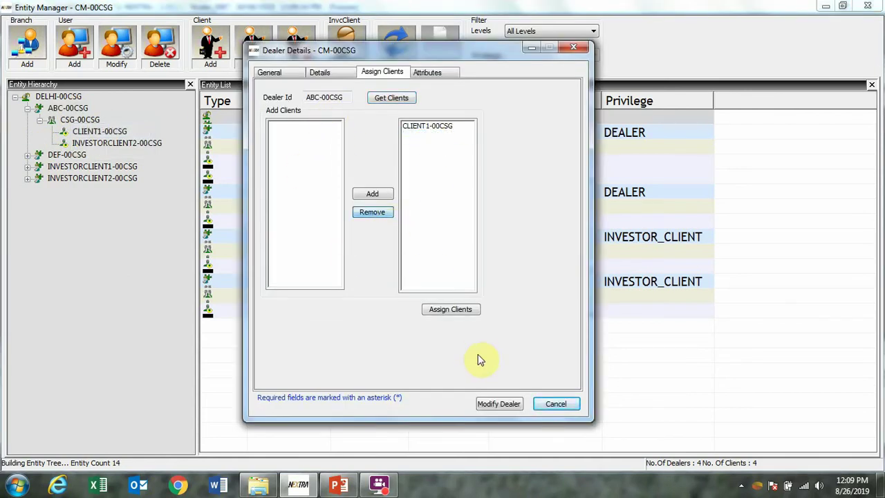
left_click(498, 405)
left_click(462, 260)
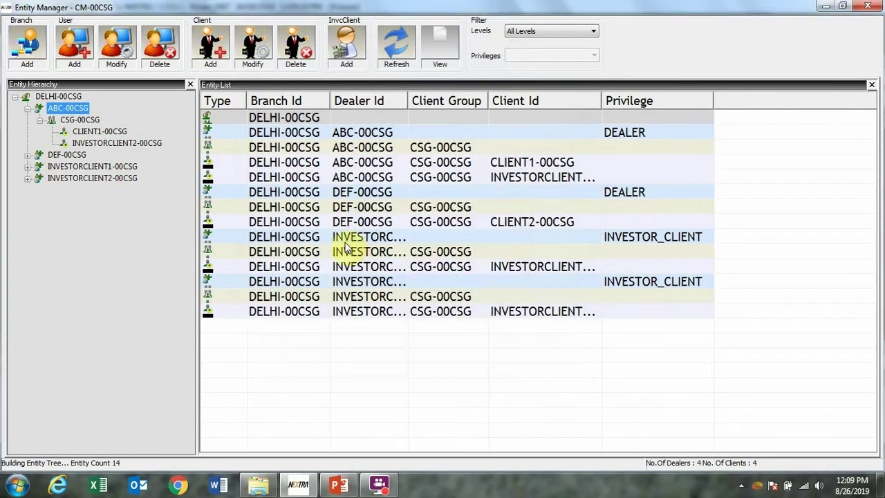
- Expand INVESTORCLIENT2-00CSG's CSG-00CSG group and collapse the ABC-00CSG branch
left_click(26, 178)
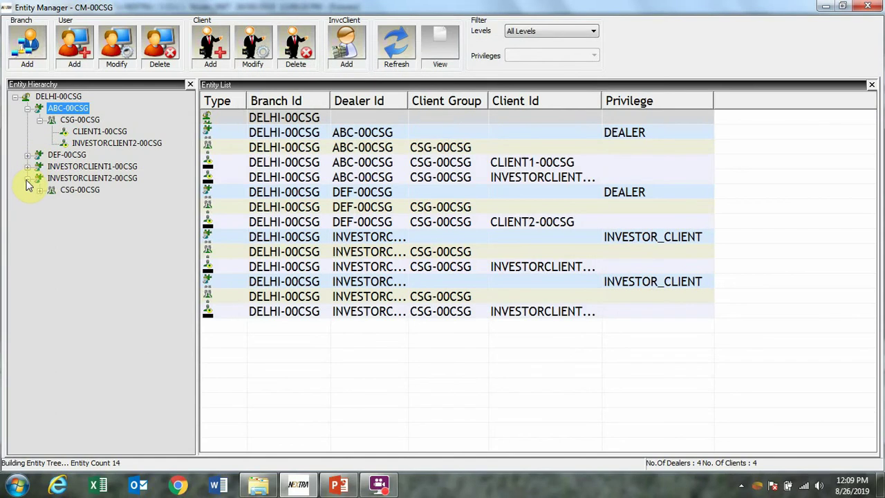
left_click(40, 190)
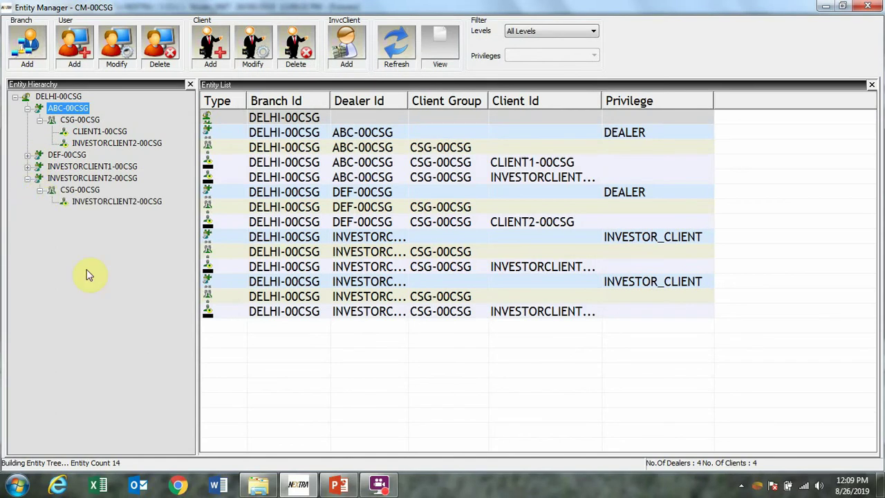
left_click(40, 121)
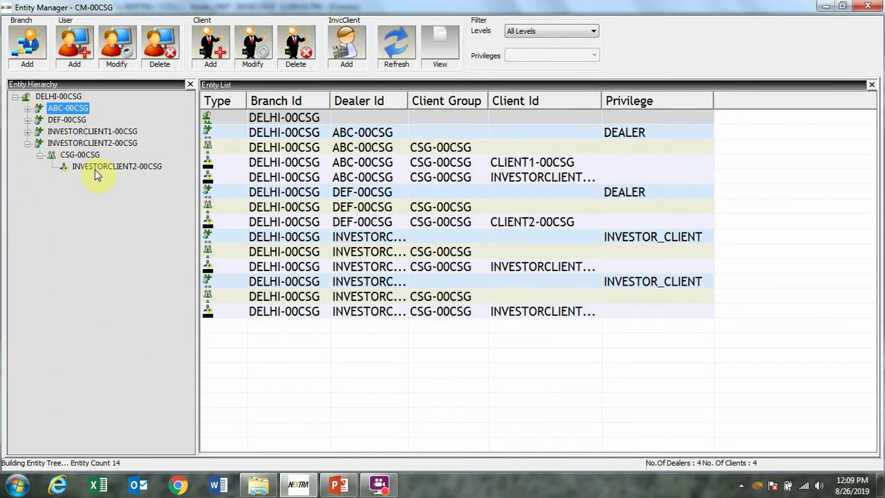
- Delete the INVESTORCLIENT2-00CSG client node, confirming and acknowledging the deletion
right_click(95, 168)
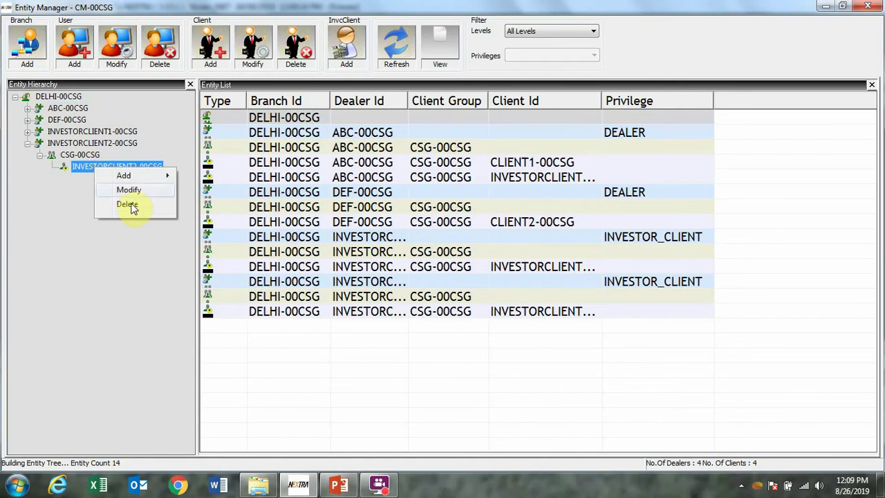
left_click(177, 208)
left_click(446, 270)
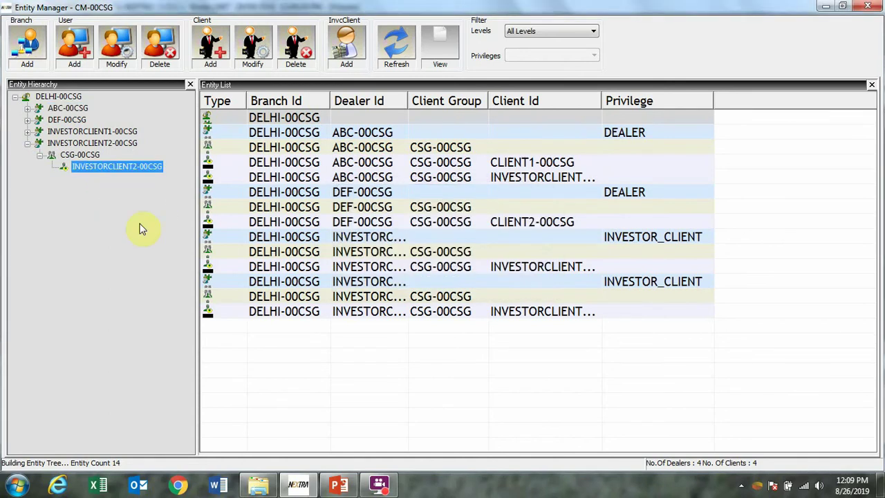
left_click(460, 252)
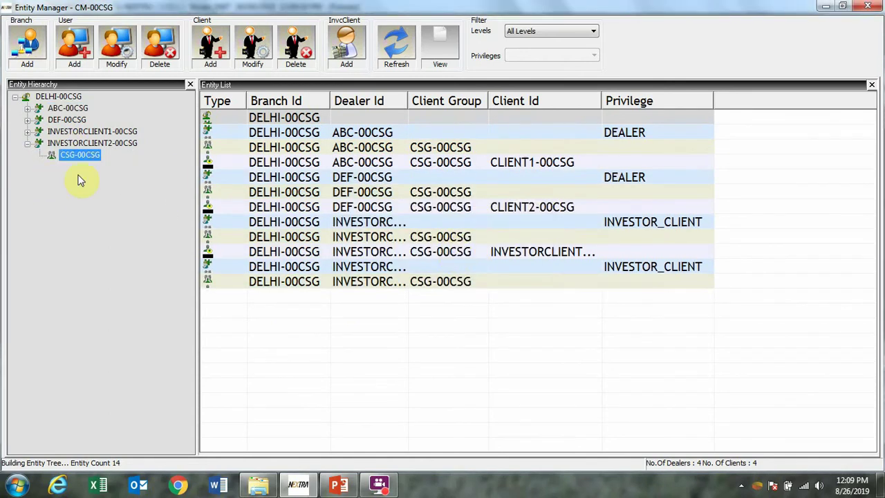
right_click(59, 145)
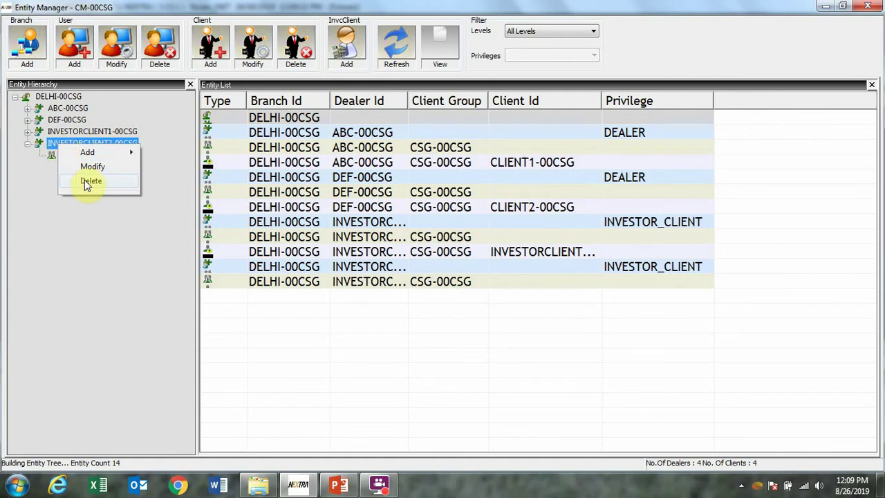